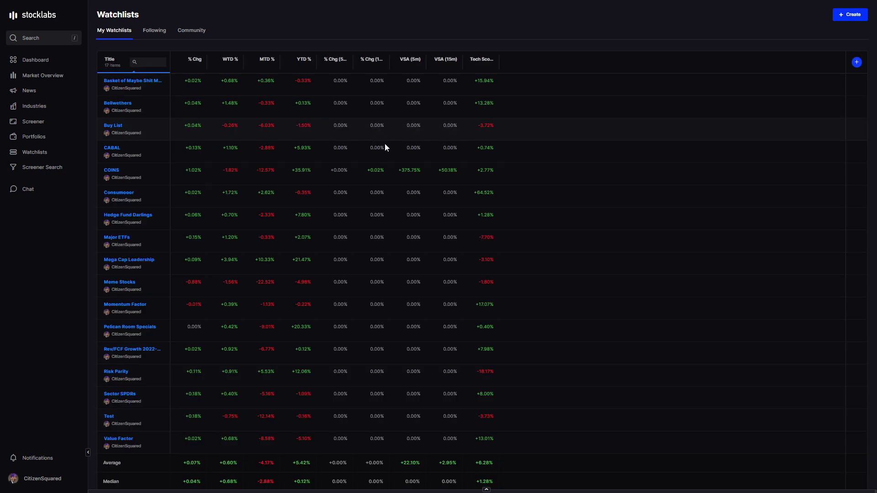
Open the Major ETFs watchlist and add a WTD Return column to its table
{"action": "left_click", "coordinate": [115, 237]}
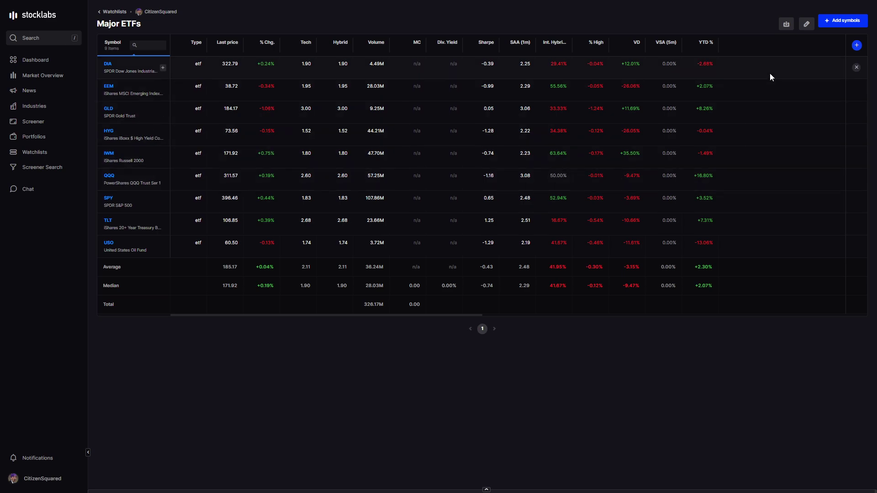
{"action": "left_click", "coordinate": [856, 45]}
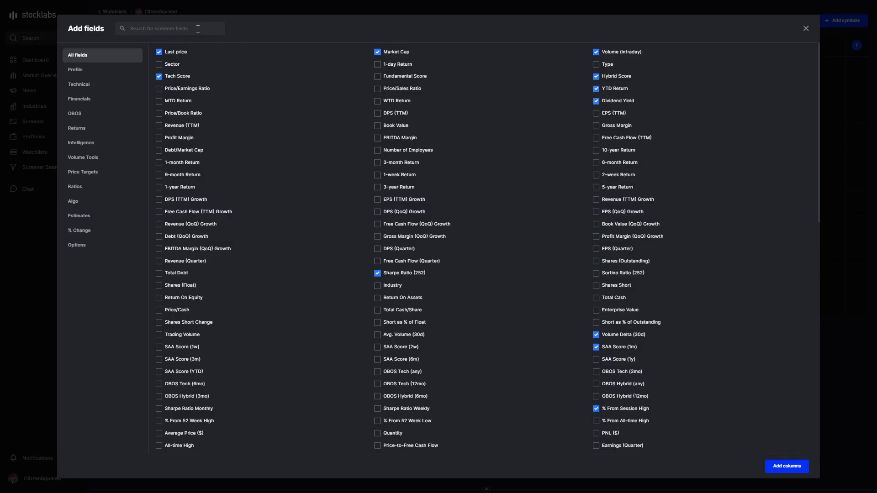
{"action": "type", "text": "wtd"}
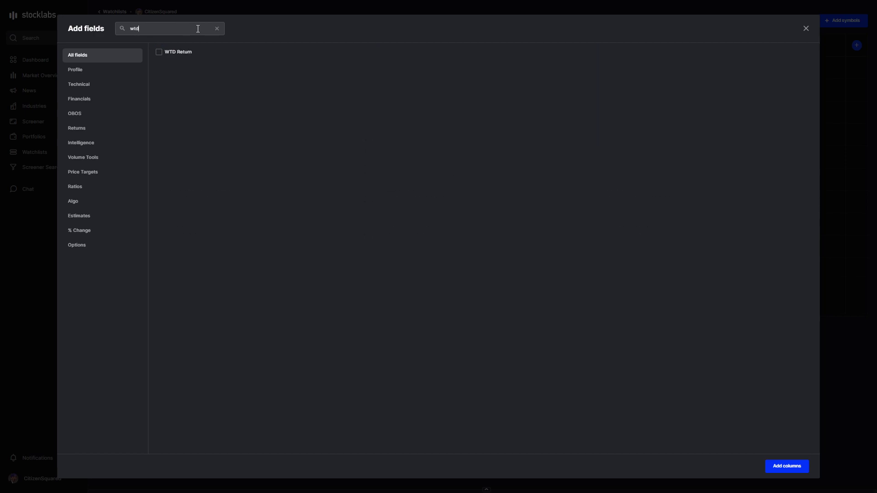
{"action": "left_click", "coordinate": [181, 55]}
{"action": "left_click", "coordinate": [795, 465]}
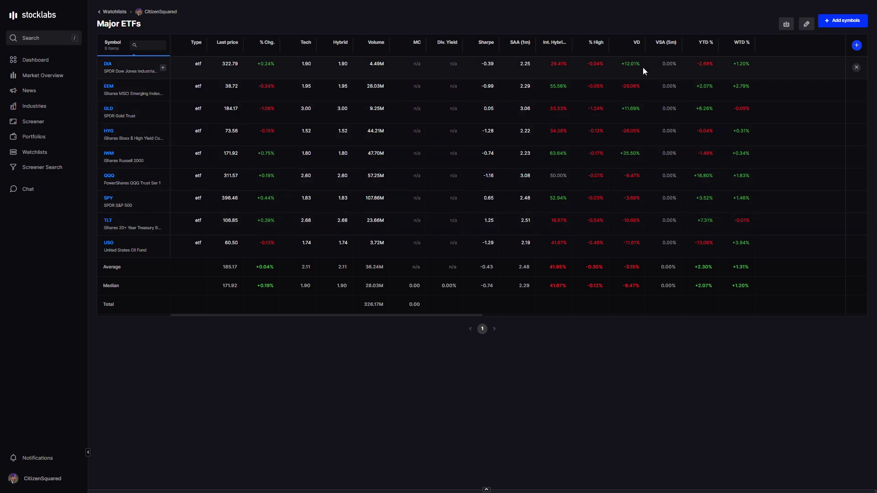
Sort the 9 Major ETFs by WTD % descending, highest weekly return first
{"action": "left_click", "coordinate": [741, 47]}
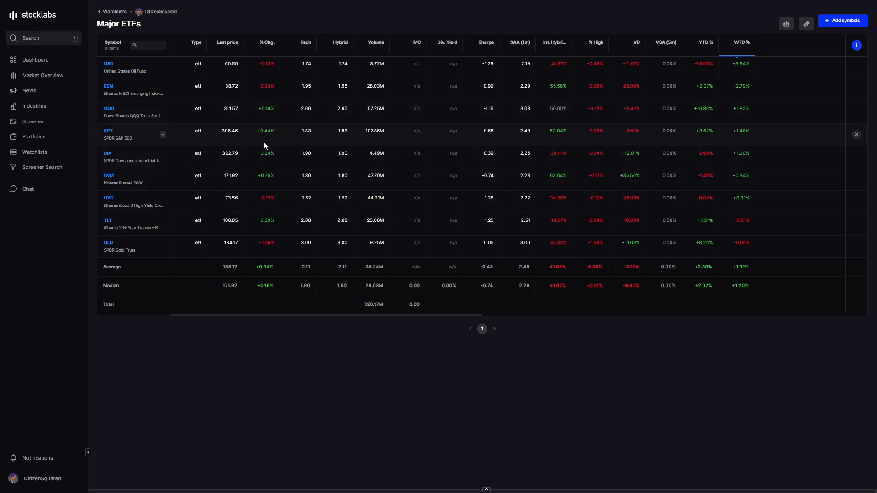
{"action": "mouse_move", "coordinate": [159, 98]}
Go back to the watchlists and open Mega Cap Leadership
{"action": "mouse_move", "coordinate": [122, 59]}
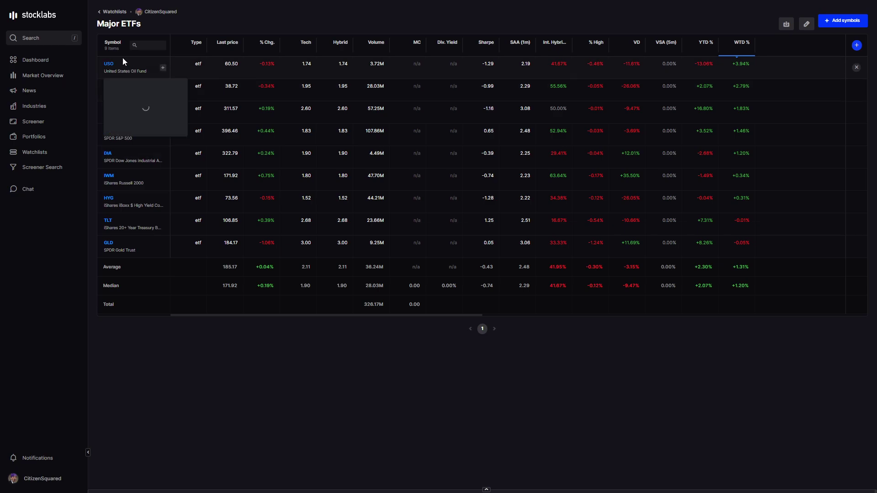
{"action": "left_click", "coordinate": [38, 153]}
{"action": "left_click", "coordinate": [120, 261]}
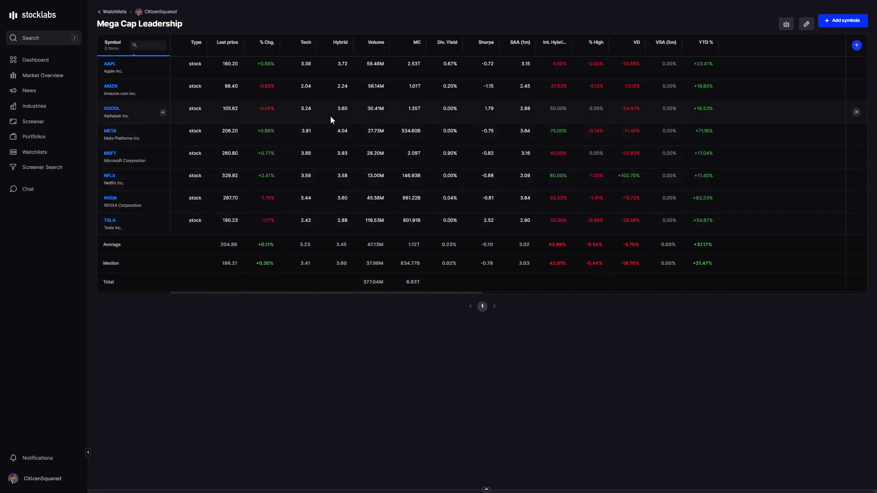
Add a WTD Return column, ranking the 8 stocks from NFLX +8.19% to AMZN -0.61%
{"action": "left_click", "coordinate": [856, 44]}
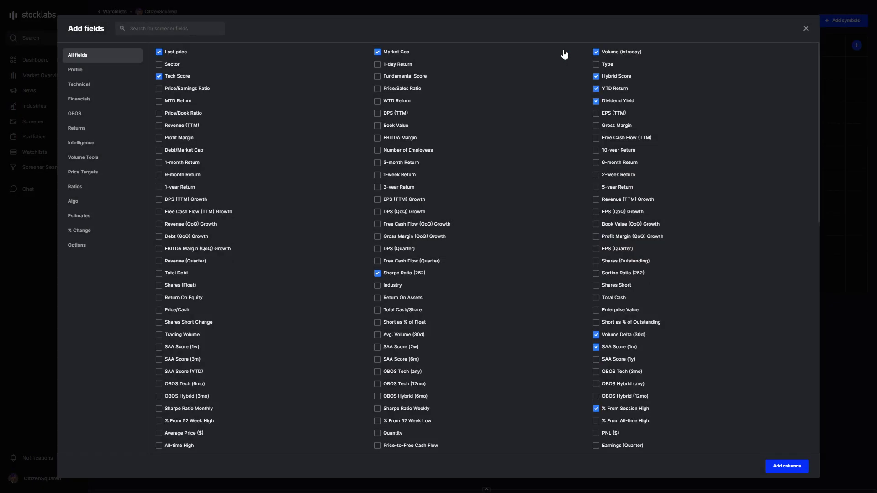
{"action": "left_click", "coordinate": [159, 27]}
{"action": "type", "text": "wtd"}
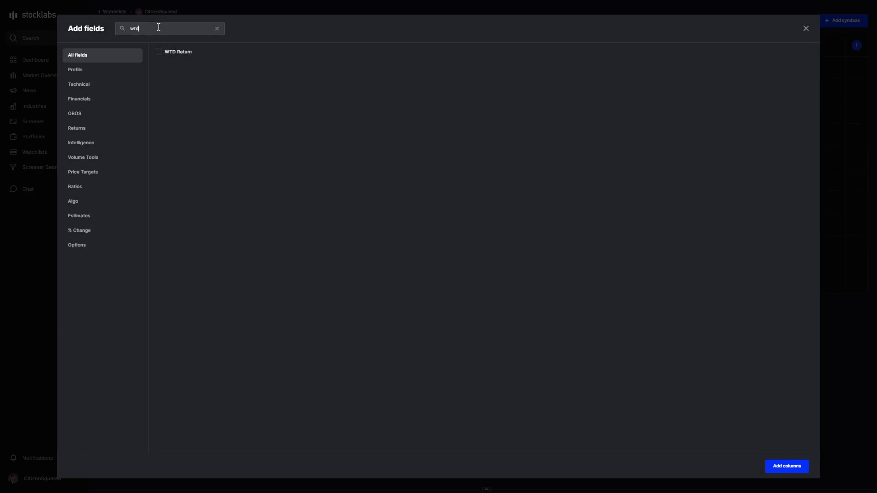
{"action": "left_click", "coordinate": [182, 53]}
{"action": "left_click", "coordinate": [786, 466]}
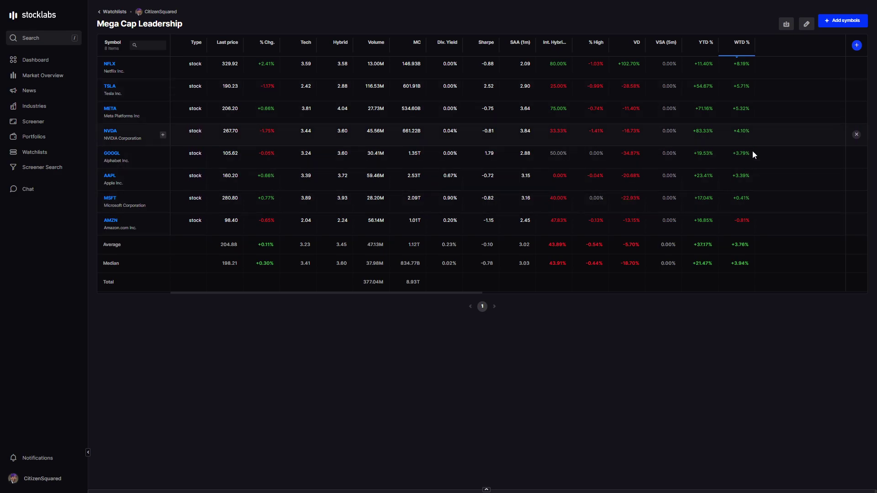
{"action": "left_click", "coordinate": [739, 246]}
Open Industries and switch the sector chart and table from 1-day Return to WTD Return
{"action": "left_click", "coordinate": [33, 107]}
{"action": "left_click", "coordinate": [836, 34]}
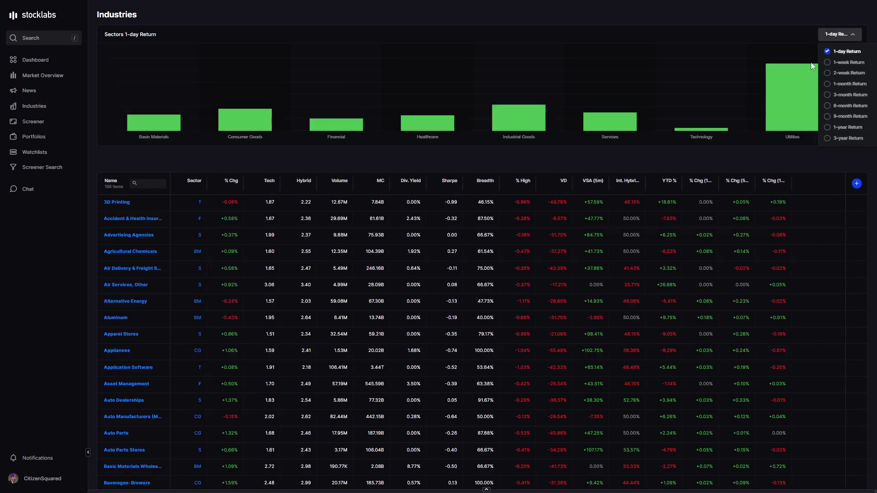
{"action": "scroll", "coordinate": [845, 114], "scroll_direction": "down", "scroll_amount": 2}
{"action": "left_click", "coordinate": [847, 127]}
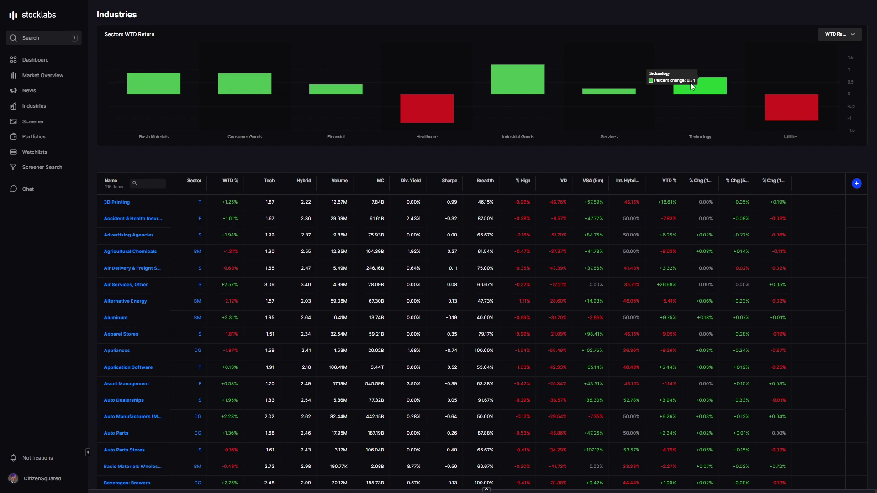
{"action": "mouse_move", "coordinate": [780, 103]}
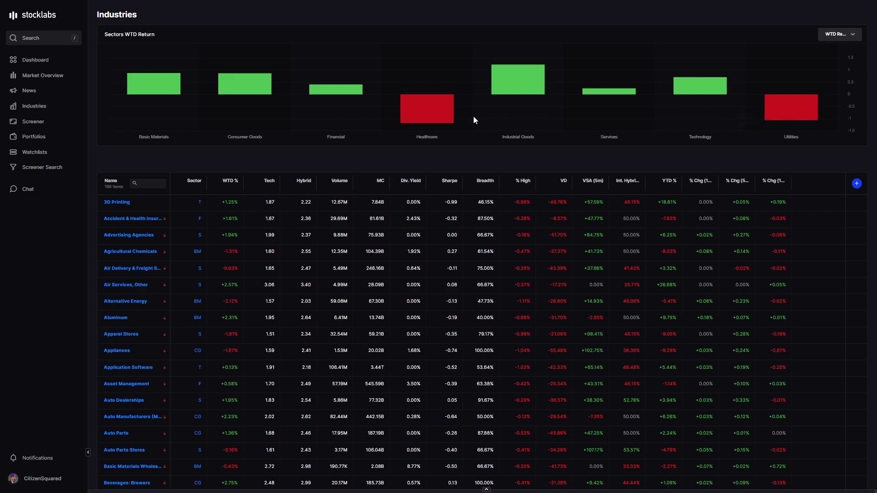
{"action": "mouse_move", "coordinate": [427, 111]}
{"action": "mouse_move", "coordinate": [516, 83]}
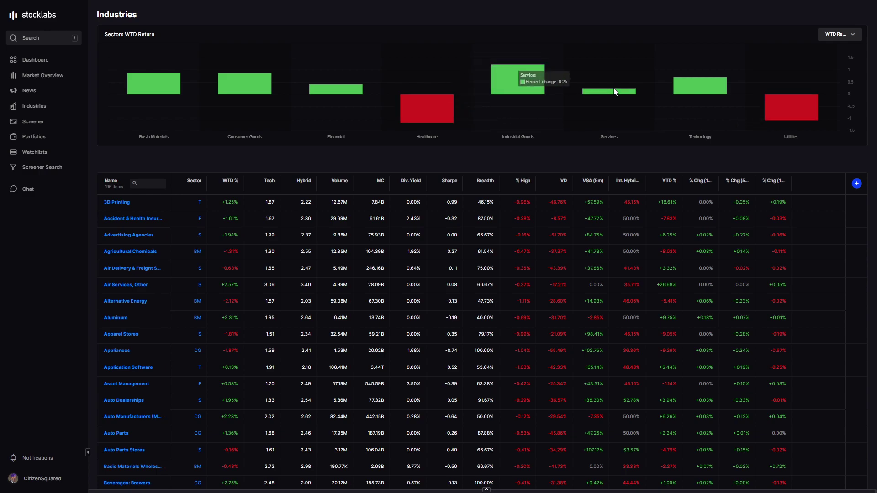
{"action": "mouse_move", "coordinate": [339, 88]}
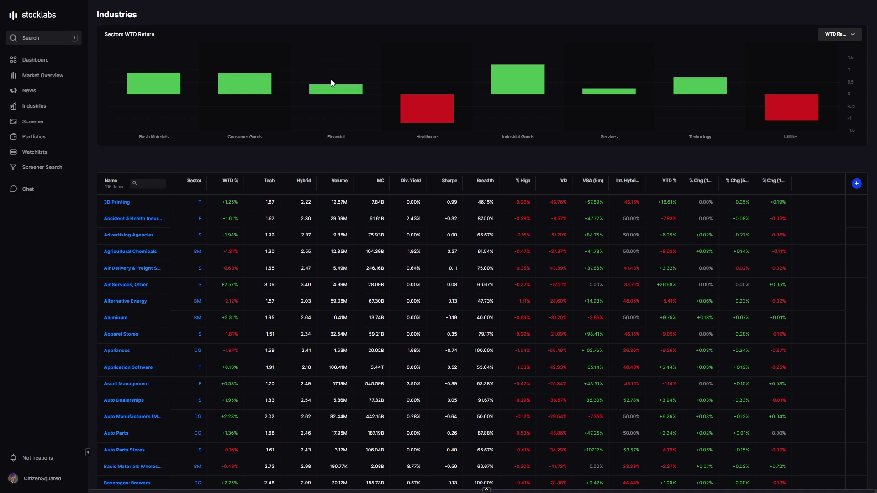
{"action": "mouse_move", "coordinate": [328, 108]}
{"action": "mouse_move", "coordinate": [255, 93]}
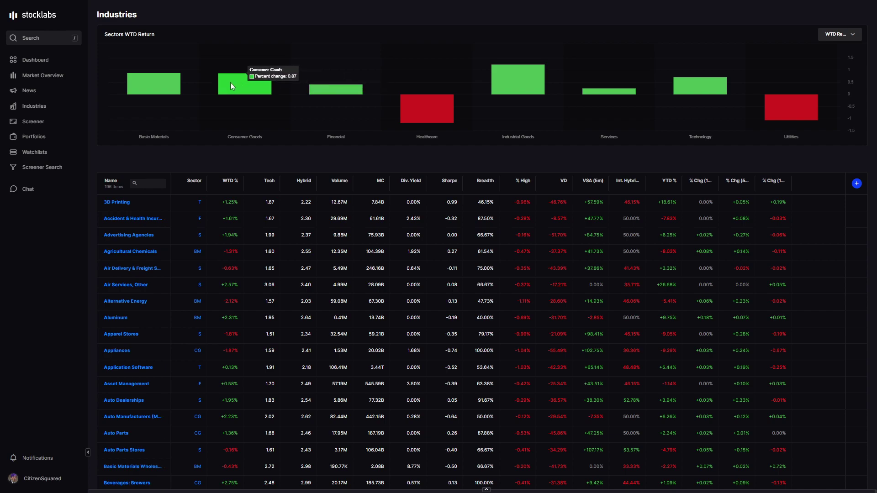
Sort the 186-industry table by WTD % descending, with Movie Production (+9.21%) on top
{"action": "mouse_move", "coordinate": [143, 81]}
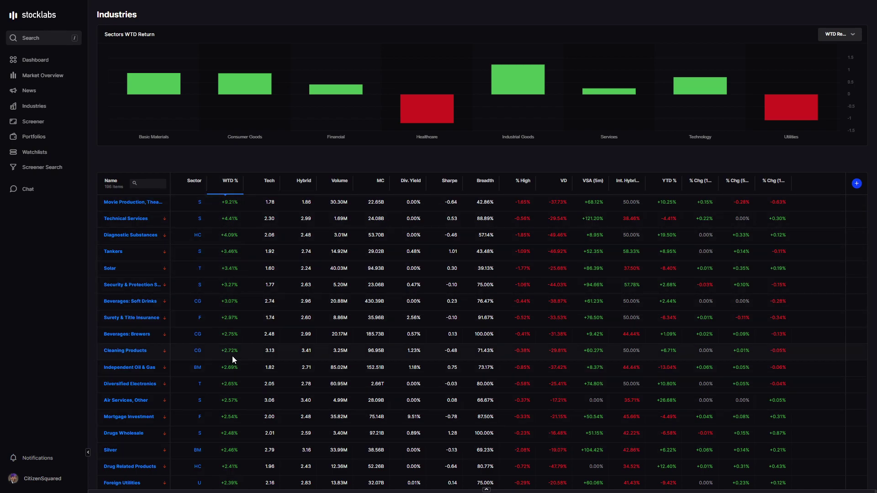
Re-sort the industry table by WTD % ascending so Drug Stores (-8.10%) leads, and scroll through it
{"action": "scroll", "coordinate": [231, 356], "scroll_direction": "down", "scroll_amount": 5}
{"action": "scroll", "coordinate": [237, 269], "scroll_direction": "up", "scroll_amount": 5}
{"action": "left_click", "coordinate": [220, 187]}
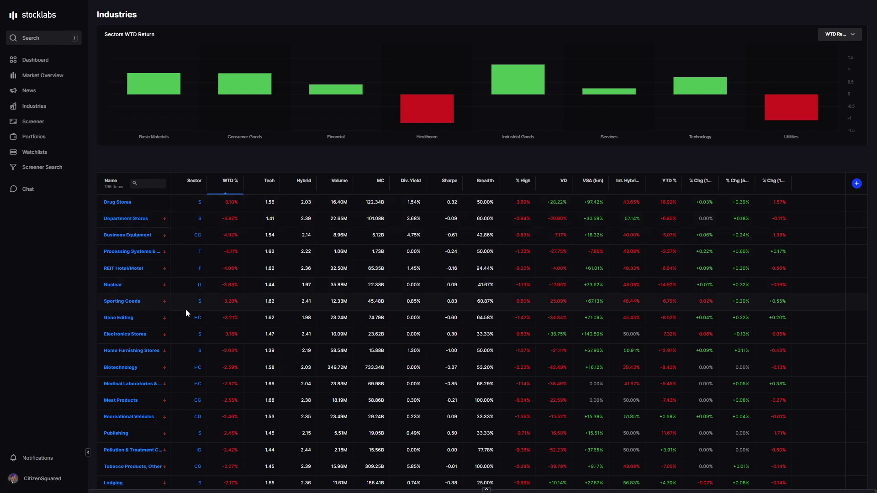
{"action": "scroll", "coordinate": [253, 359], "scroll_direction": "down", "scroll_amount": 4}
{"action": "scroll", "coordinate": [246, 335], "scroll_direction": "up", "scroll_amount": 5}
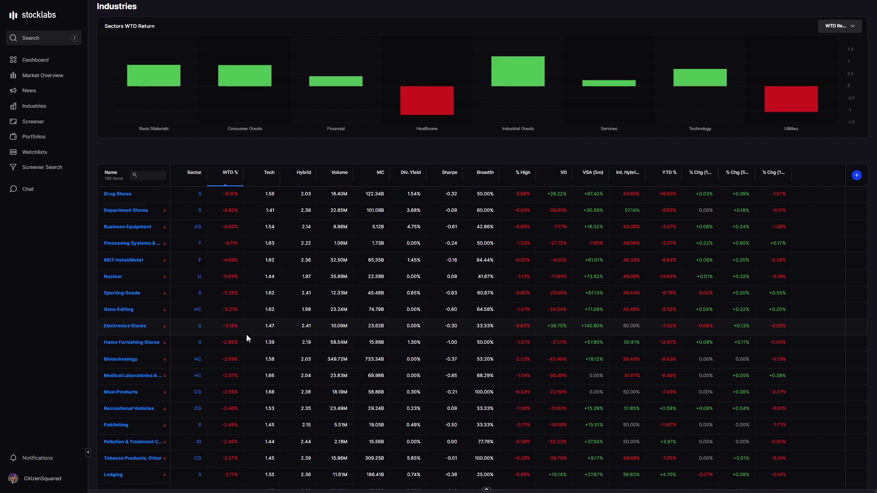
{"action": "scroll", "coordinate": [246, 334], "scroll_direction": "down", "scroll_amount": 4}
{"action": "scroll", "coordinate": [245, 335], "scroll_direction": "up", "scroll_amount": 1}
{"action": "scroll", "coordinate": [246, 338], "scroll_direction": "up", "scroll_amount": 3}
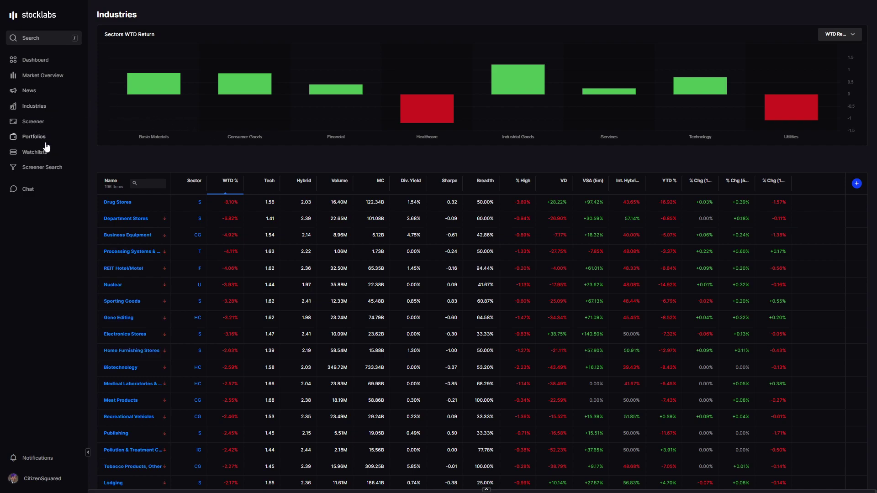
Load the saved Quick Sort screen from page 4 of the Screener Library
{"action": "left_click", "coordinate": [28, 121]}
{"action": "left_click", "coordinate": [119, 15]}
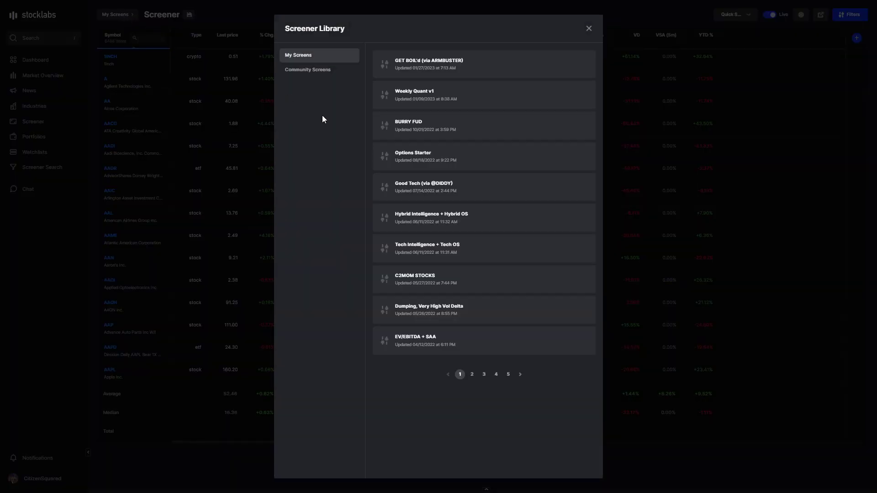
{"action": "left_click", "coordinate": [496, 375]}
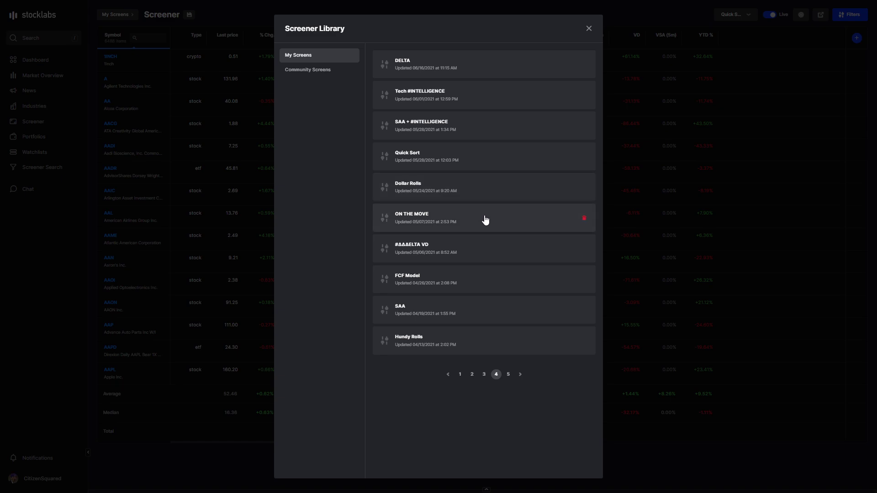
{"action": "left_click", "coordinate": [486, 160]}
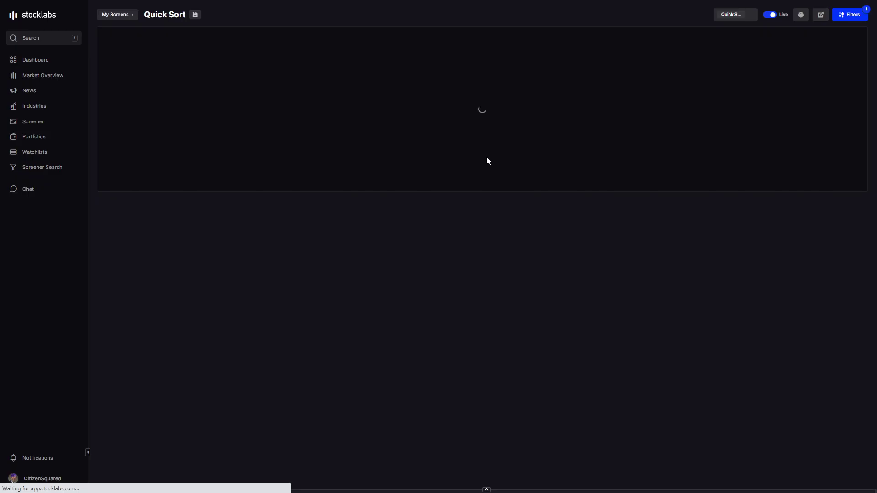
Filter Quick Sort to Jr. Mid Cap companies and sort the results by WTD %
{"action": "left_click", "coordinate": [311, 44]}
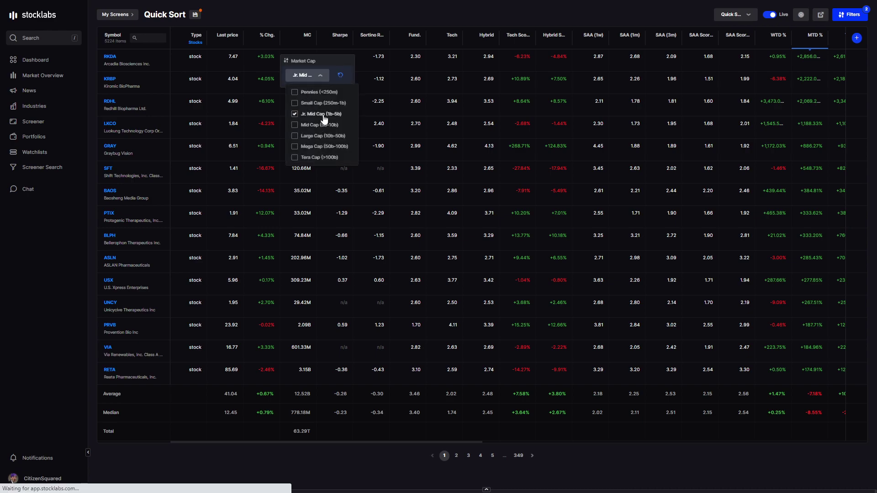
{"action": "left_click", "coordinate": [321, 115]}
{"action": "scroll", "coordinate": [478, 155], "scroll_direction": "right", "scroll_amount": 3}
{"action": "left_click", "coordinate": [678, 36]}
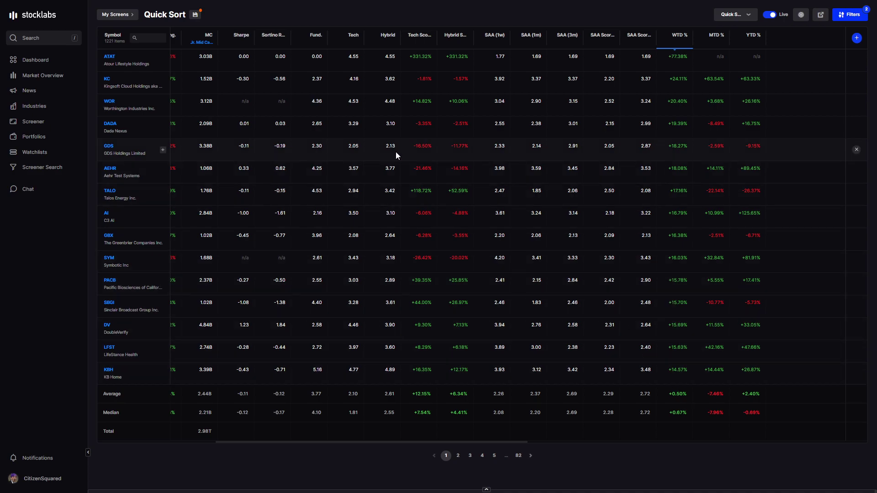
{"action": "scroll", "coordinate": [396, 151], "scroll_direction": "left", "scroll_amount": 3}
Step the market-cap filter through Mid Cap and Large Cap to Mega Cap (50b-100b)
{"action": "left_click", "coordinate": [305, 44]}
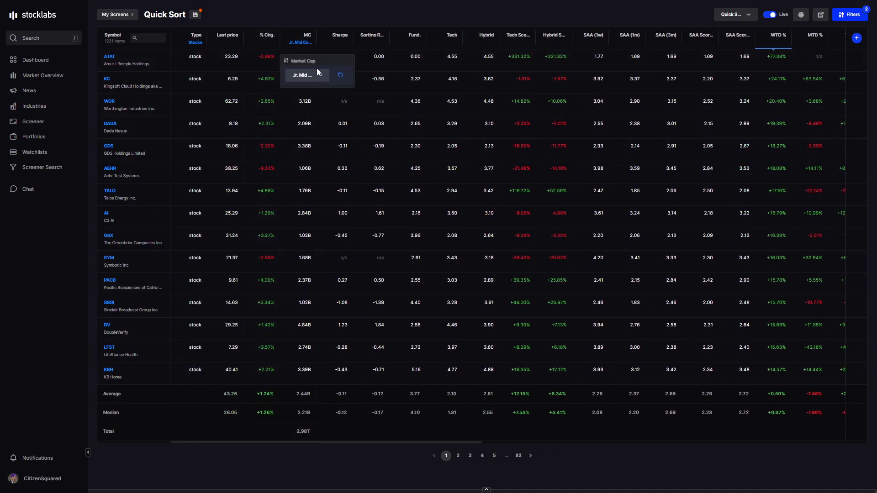
{"action": "left_click", "coordinate": [307, 75]}
{"action": "left_click", "coordinate": [330, 125]}
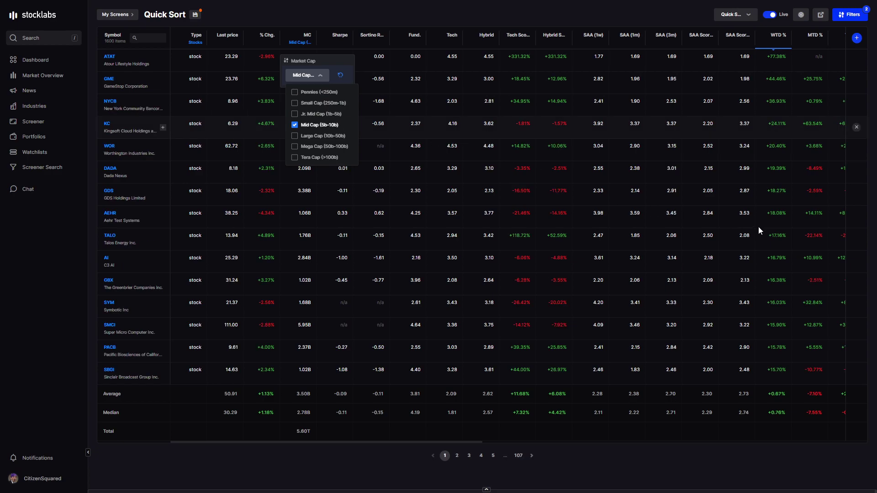
{"action": "scroll", "coordinate": [756, 226], "scroll_direction": "right", "scroll_amount": 4}
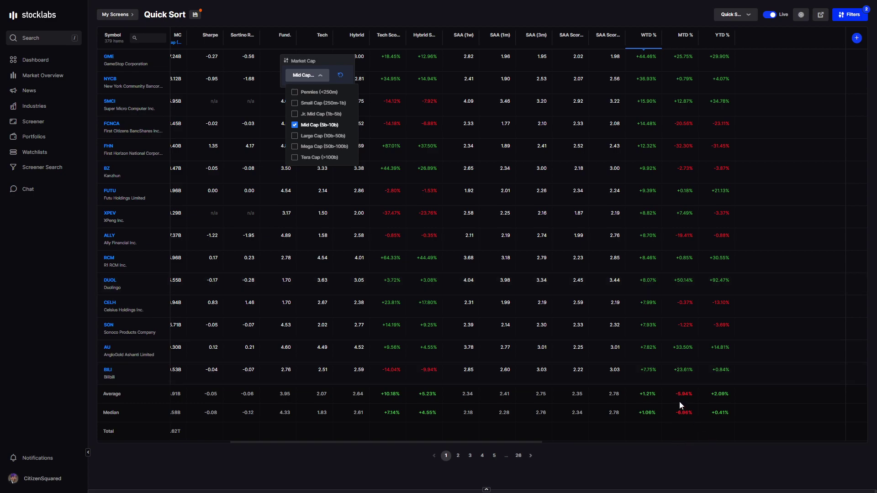
{"action": "left_click", "coordinate": [317, 136]}
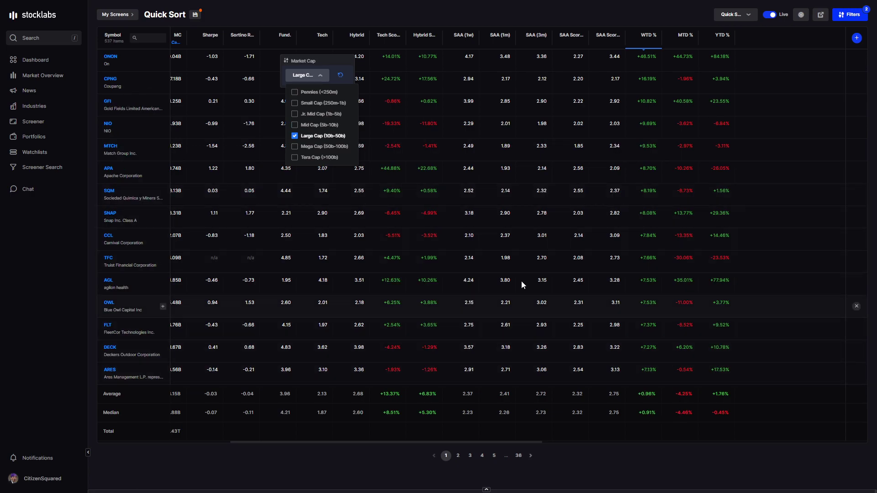
{"action": "left_click", "coordinate": [318, 146]}
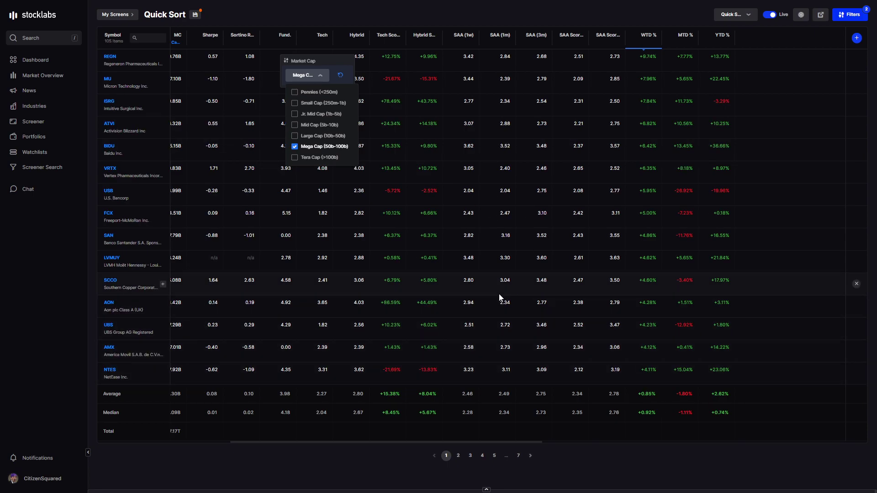
{"action": "left_click", "coordinate": [234, 101]}
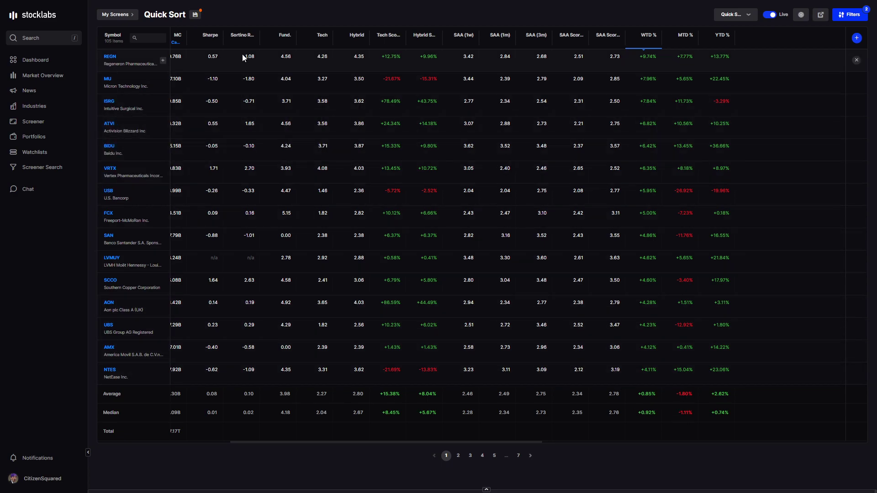
Narrow the market-cap filter to Tera Cap (>100b) only, now led by SNY at +10.20%
{"action": "left_click", "coordinate": [176, 43]}
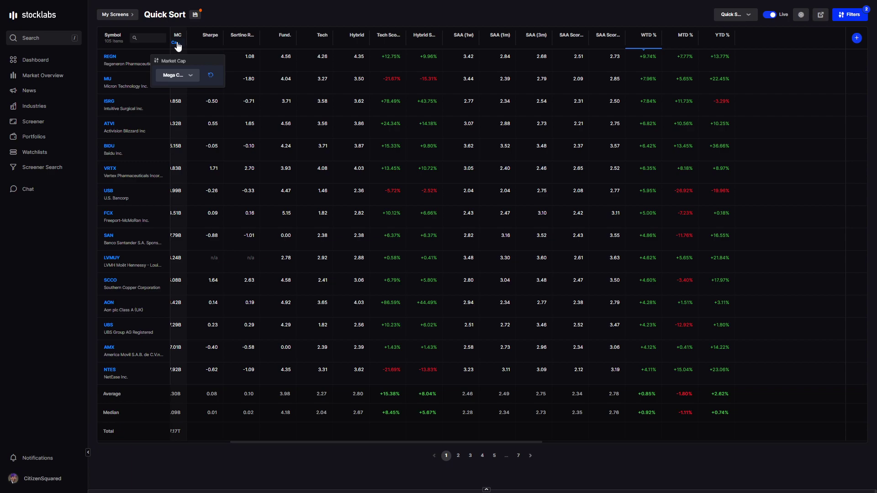
{"action": "left_click", "coordinate": [180, 76]}
{"action": "left_click", "coordinate": [198, 146]}
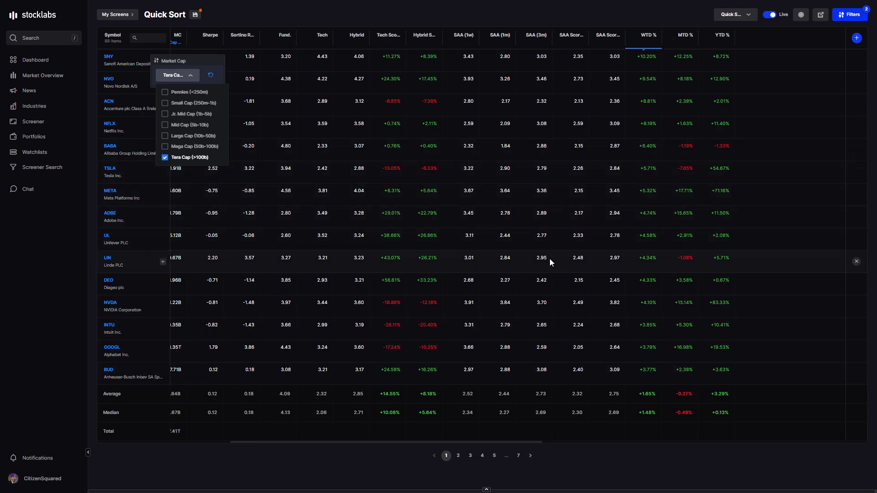
{"action": "left_click", "coordinate": [472, 189]}
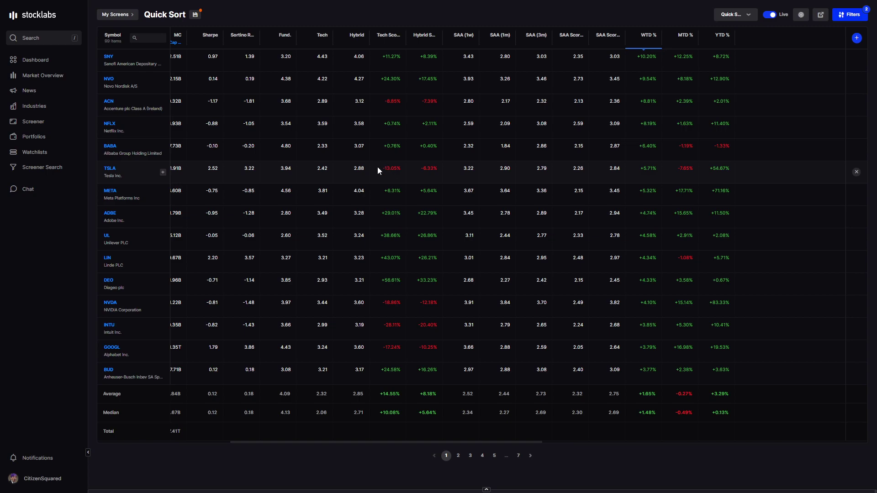
Load the saved Intelligence ETFs screen from page 3 of the Screener Library
{"action": "left_click", "coordinate": [129, 16]}
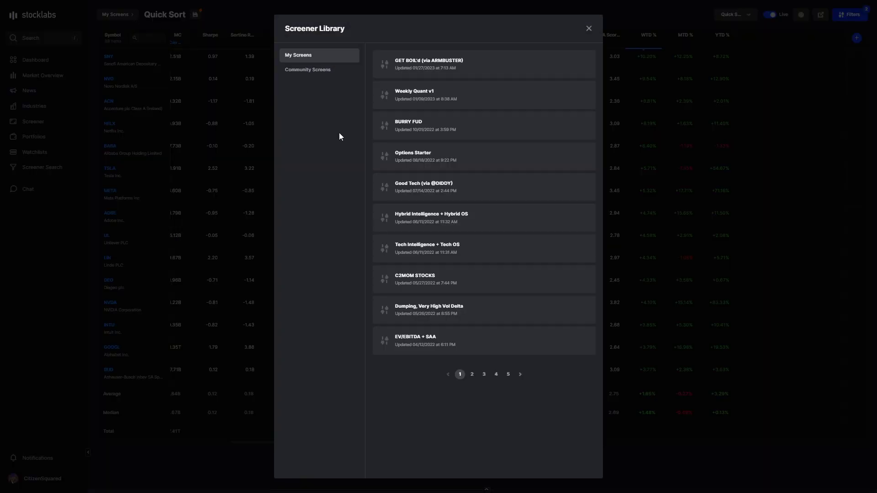
{"action": "left_click", "coordinate": [496, 374]}
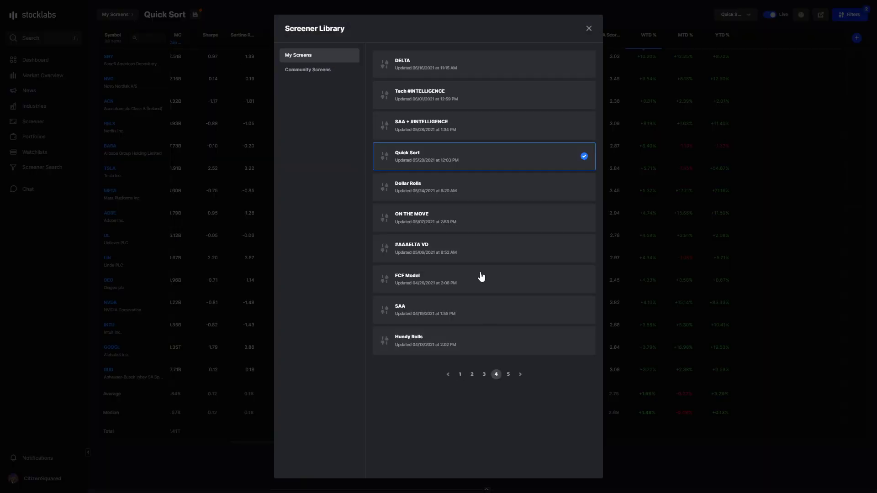
{"action": "left_click", "coordinate": [483, 374]}
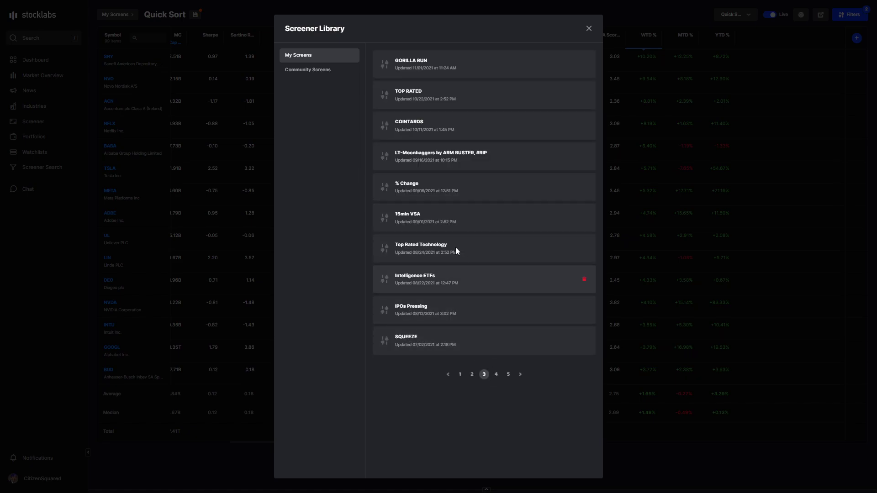
{"action": "left_click", "coordinate": [452, 279]}
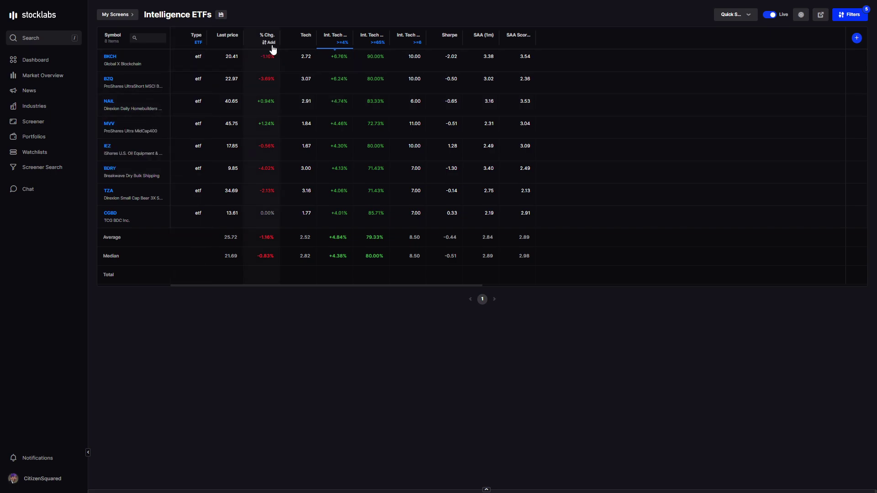
Widen the Symbol column to show the full fund names of the 8 ETFs
{"action": "mouse_move", "coordinate": [151, 93]}
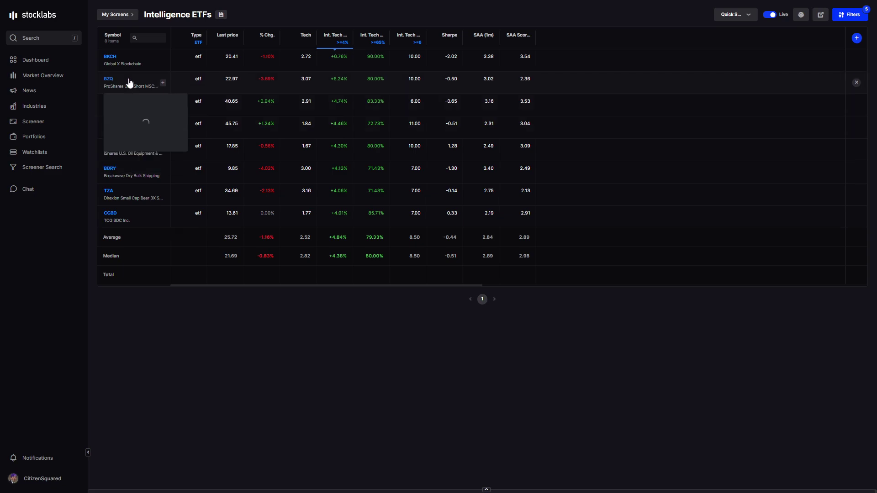
{"action": "left_click_drag", "start_coordinate": [171, 37], "coordinate": [201, 36]}
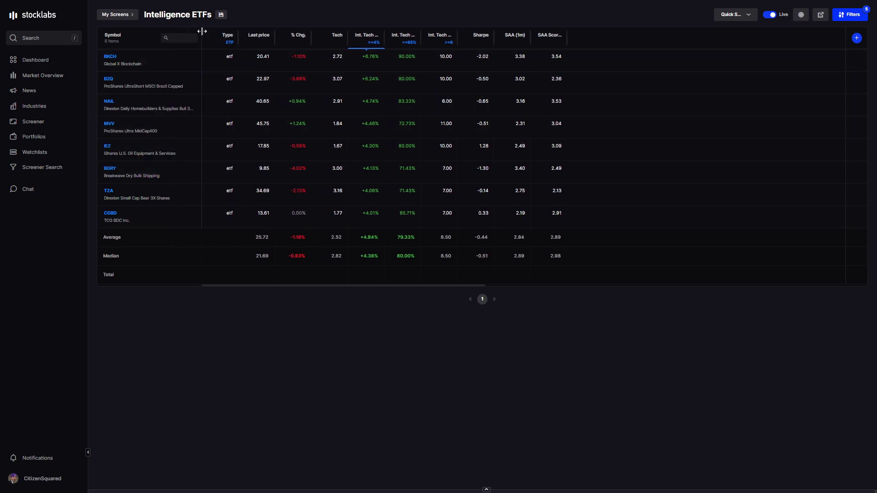
{"action": "mouse_move", "coordinate": [133, 66]}
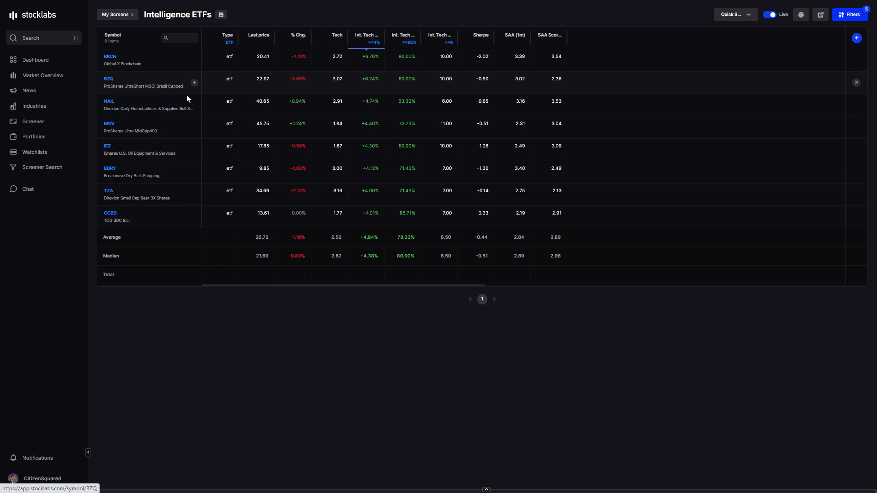
{"action": "mouse_move", "coordinate": [161, 107]}
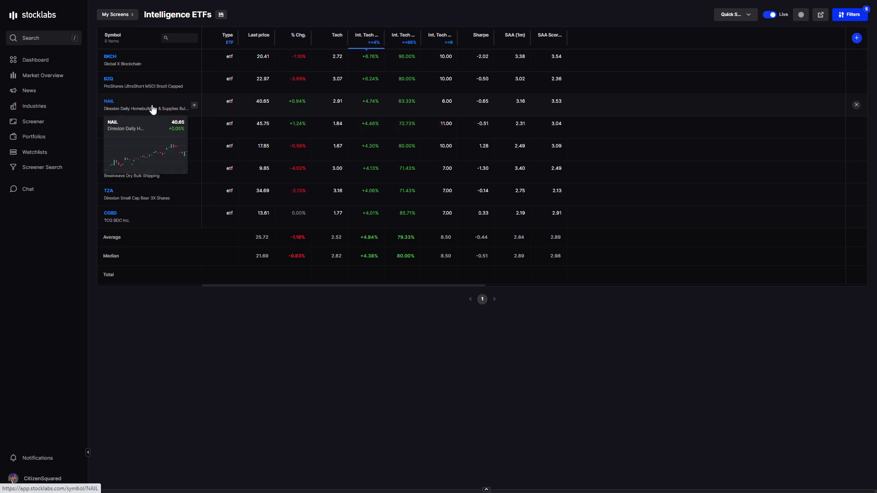
{"action": "mouse_move", "coordinate": [173, 133]}
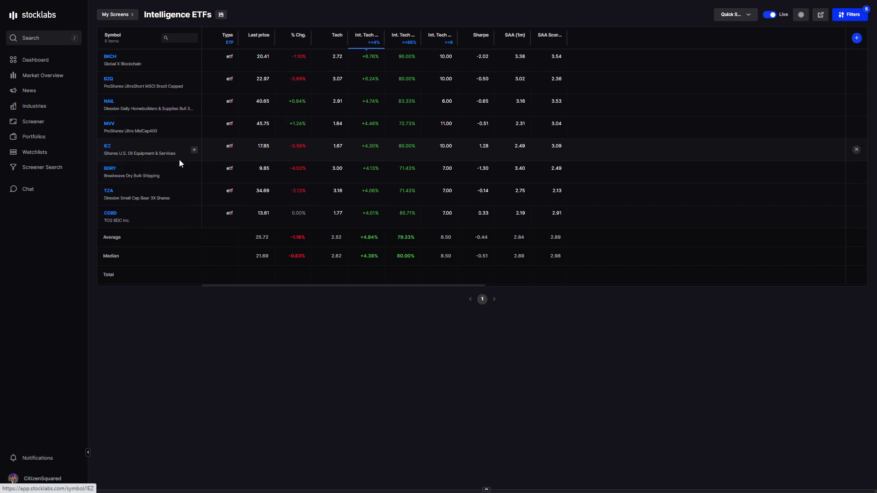
{"action": "mouse_move", "coordinate": [176, 174]}
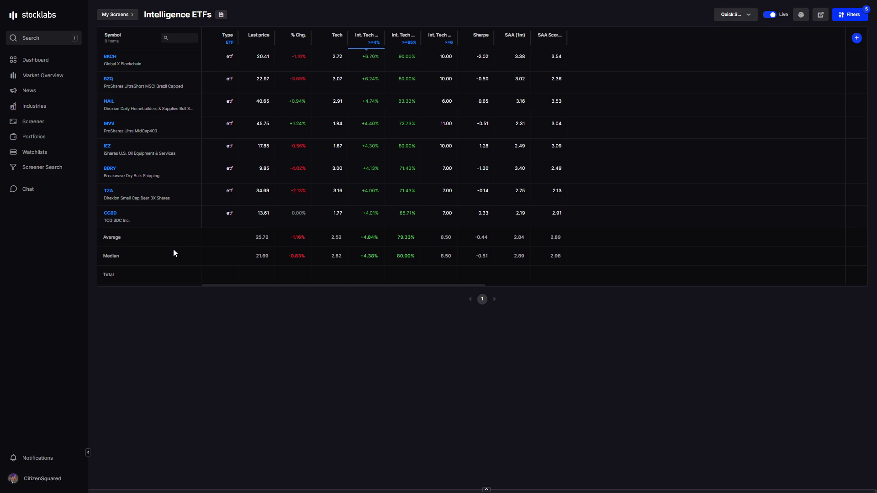
{"action": "mouse_move", "coordinate": [175, 197]}
{"action": "mouse_move", "coordinate": [126, 216]}
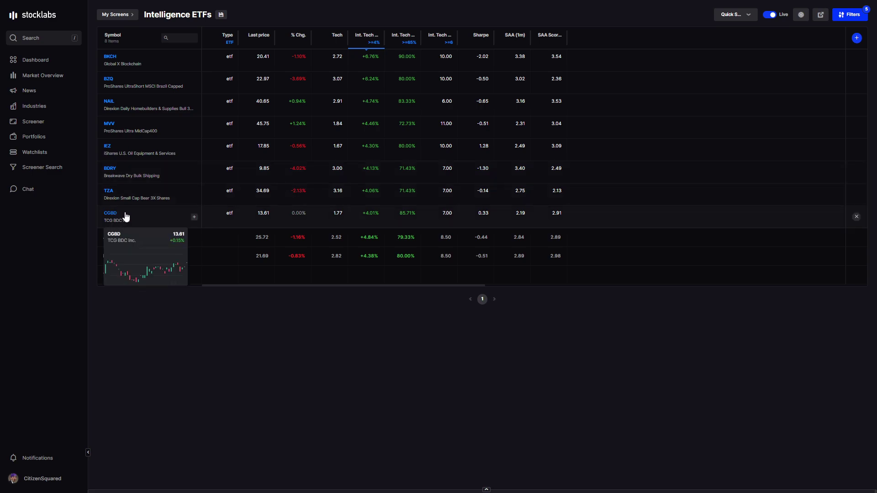
Set the Intelligence Tech Avg. Return filter to less or equal -4
{"action": "left_click", "coordinate": [373, 42]}
{"action": "left_click", "coordinate": [375, 76]}
{"action": "left_click", "coordinate": [379, 135]}
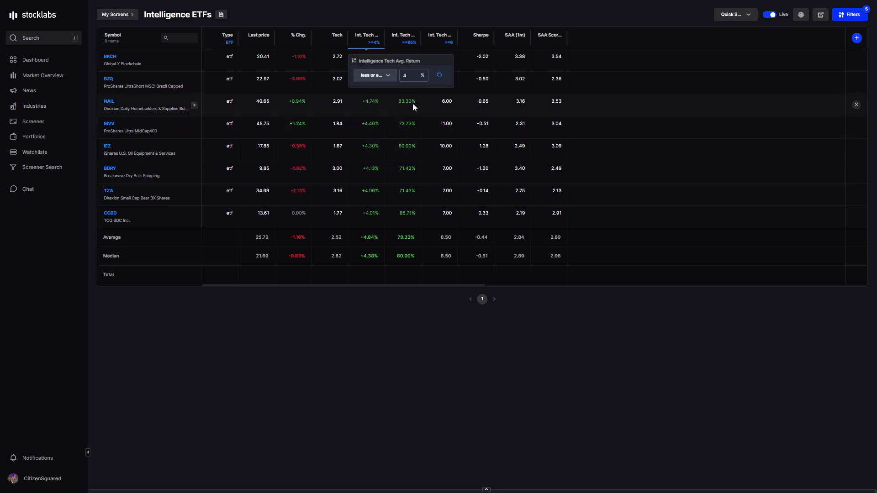
{"action": "type", "text": "-4"}
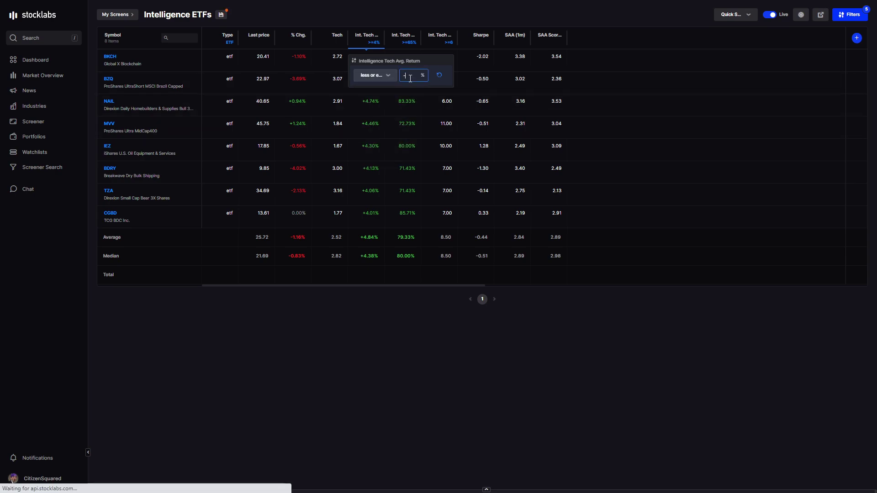
Set Intelligence Tech % Up to less or equal 35 and sort by Tech return ascending
{"action": "left_click", "coordinate": [404, 41]}
{"action": "left_click", "coordinate": [400, 77]}
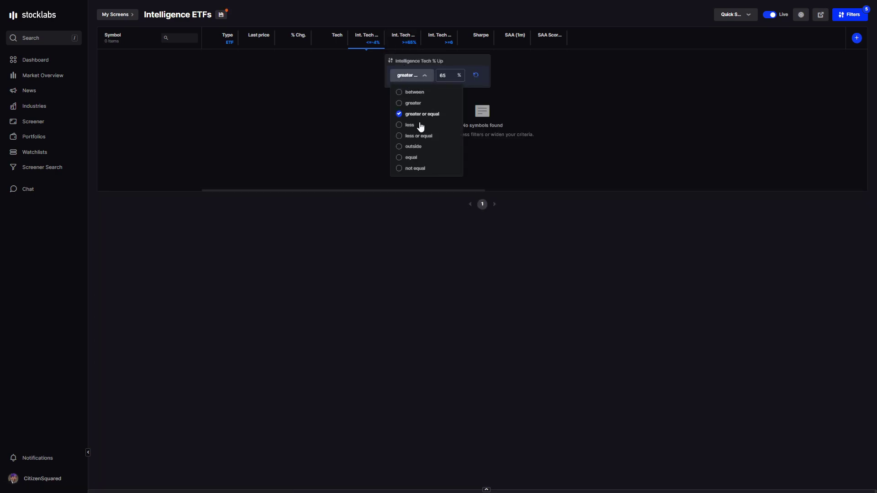
{"action": "left_click", "coordinate": [413, 136]}
{"action": "type", "text": "35"}
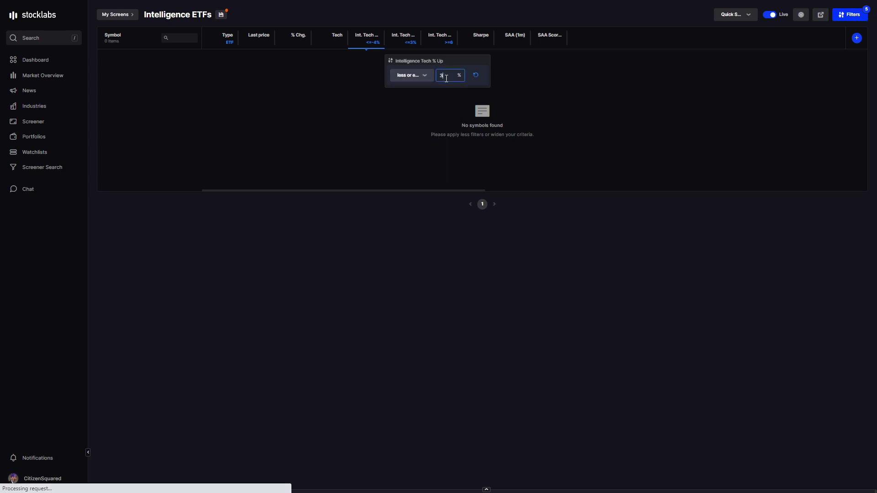
{"action": "left_click", "coordinate": [371, 39]}
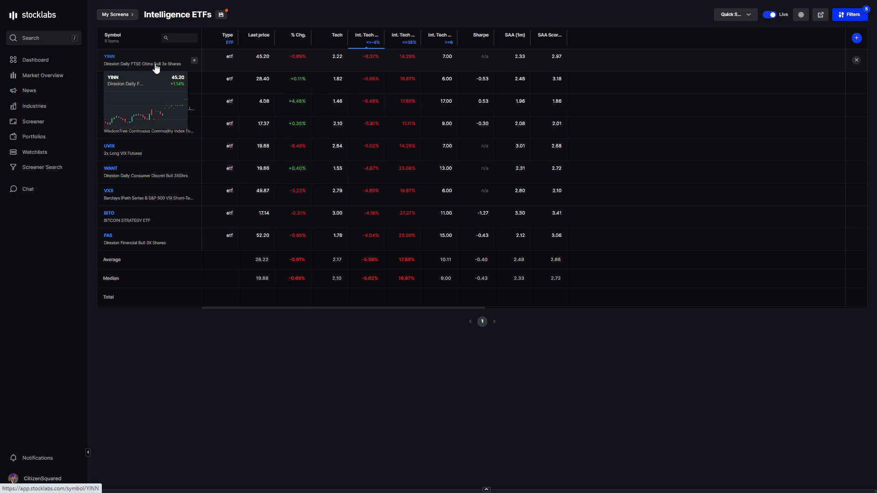
{"action": "mouse_move", "coordinate": [182, 87]}
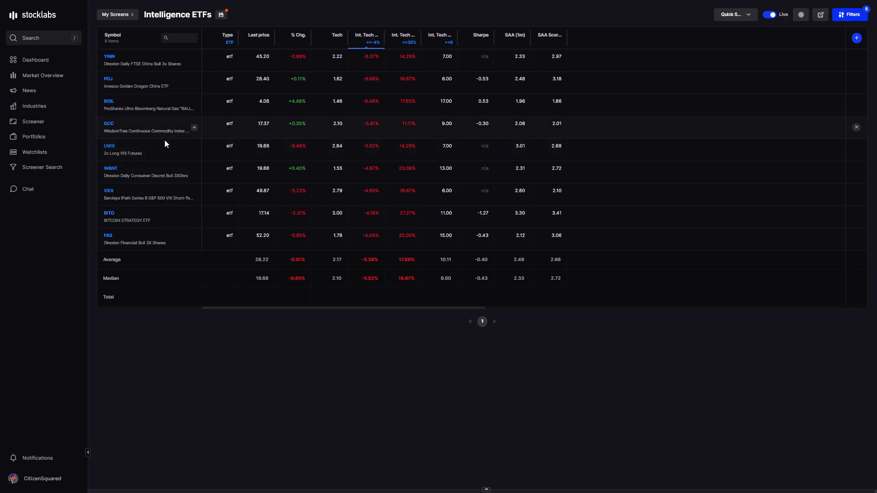
{"action": "mouse_move", "coordinate": [164, 158]}
{"action": "mouse_move", "coordinate": [164, 133]}
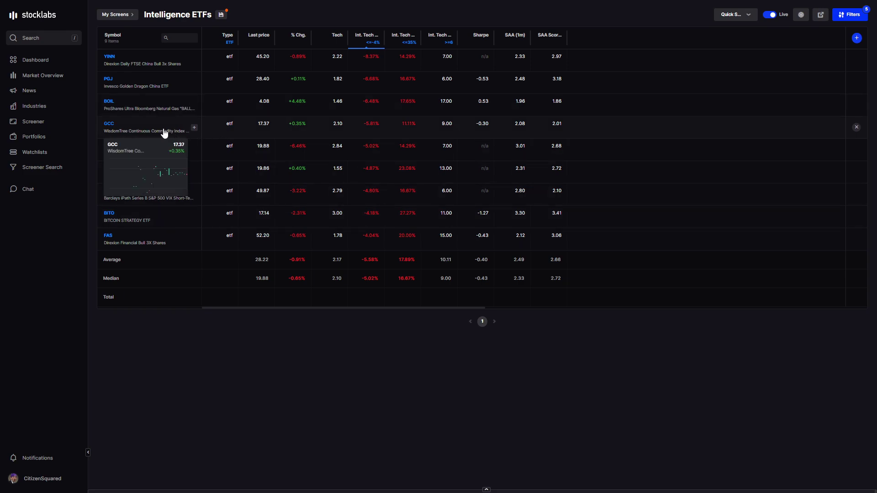
{"action": "mouse_move", "coordinate": [141, 87]}
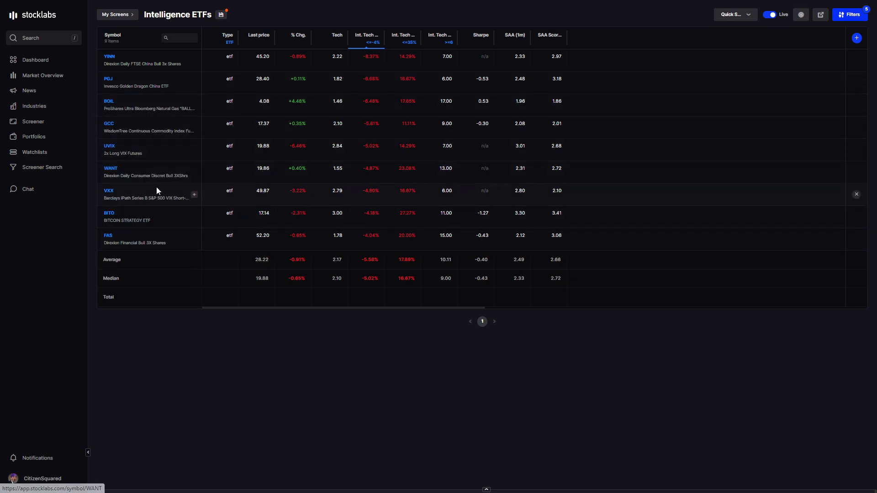
{"action": "mouse_move", "coordinate": [154, 176]}
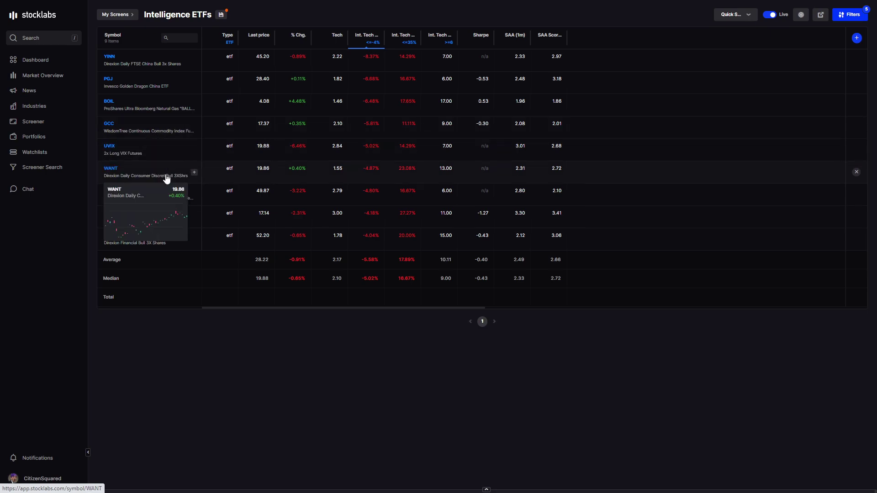
Open Market Overview to show the SL 4000 index page with OBOS scores and sectors table
{"action": "left_click", "coordinate": [321, 120]}
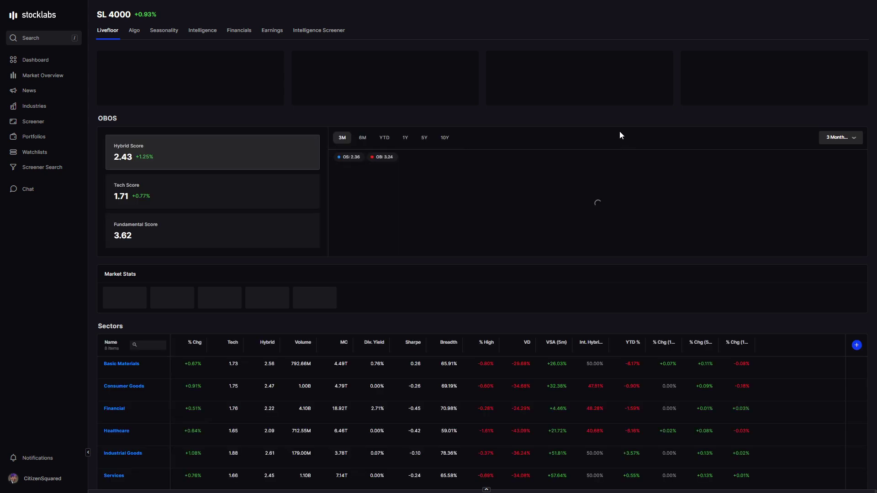